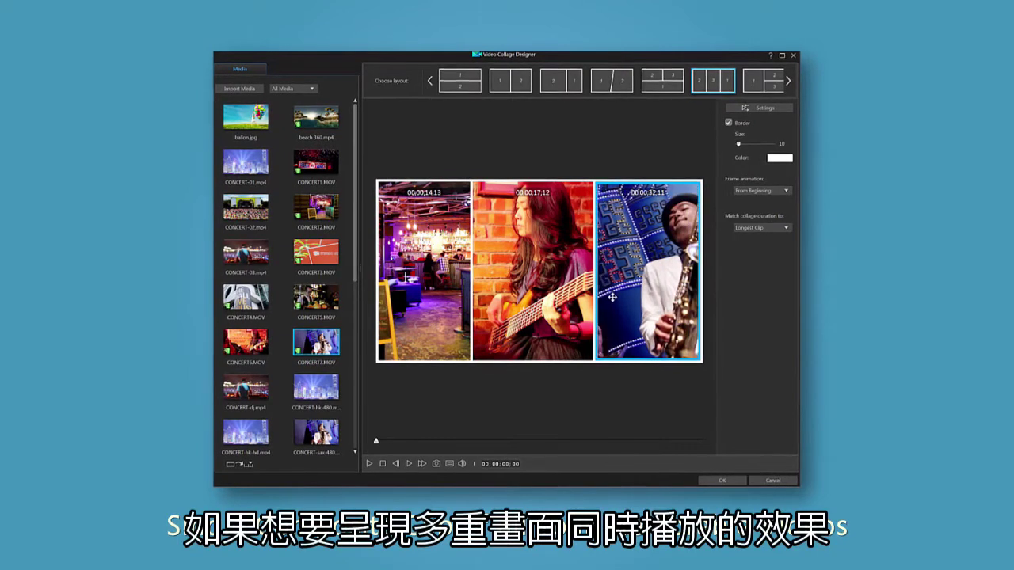
# Widen the left cell of the three-clip collage, then select the middle cell
pyautogui.click(463, 289)
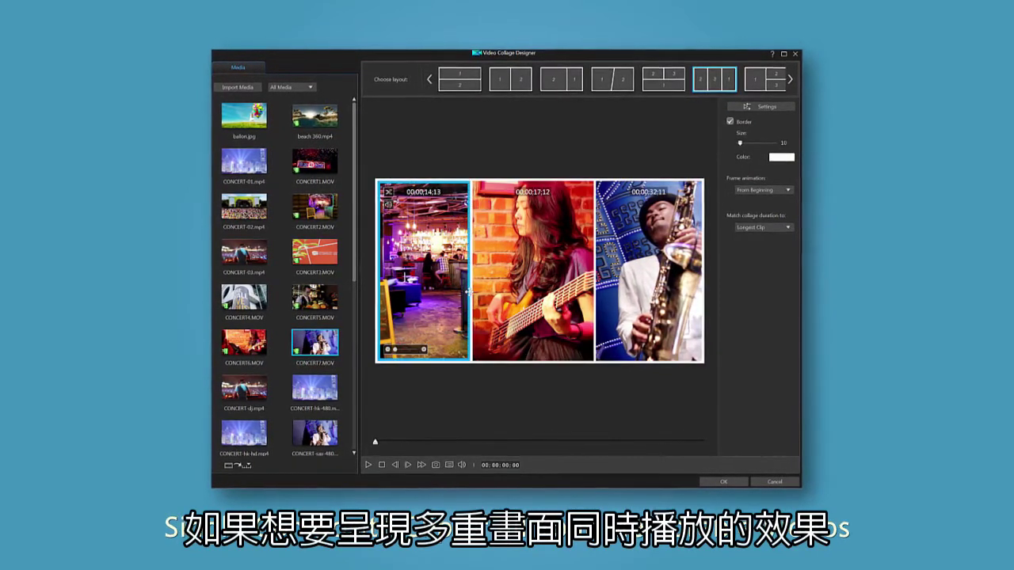
pyautogui.moveTo(468, 292); pyautogui.dragTo(481, 291)
pyautogui.click(548, 299)
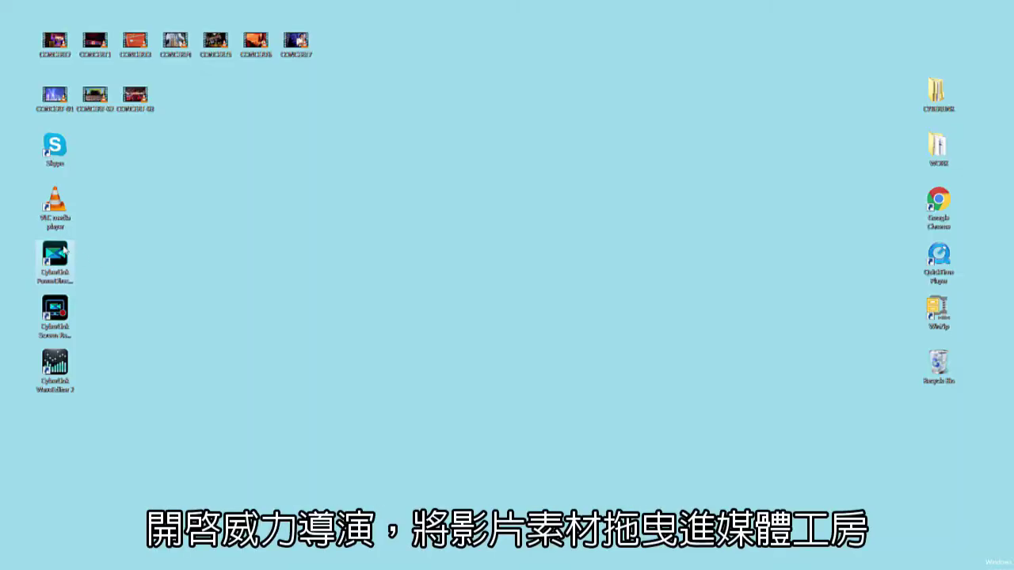
# Launch PowerDirector in Timeline Mode and import the desktop concert videos into the media library
pyautogui.doubleClick(55, 255)
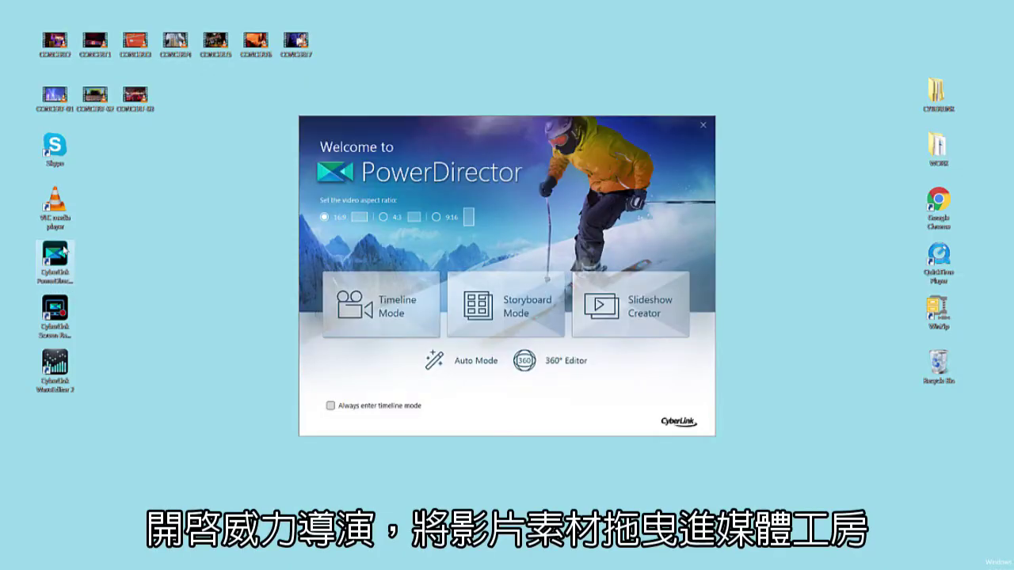
pyautogui.click(363, 332)
pyautogui.moveTo(293, 99); pyautogui.dragTo(439, 246)
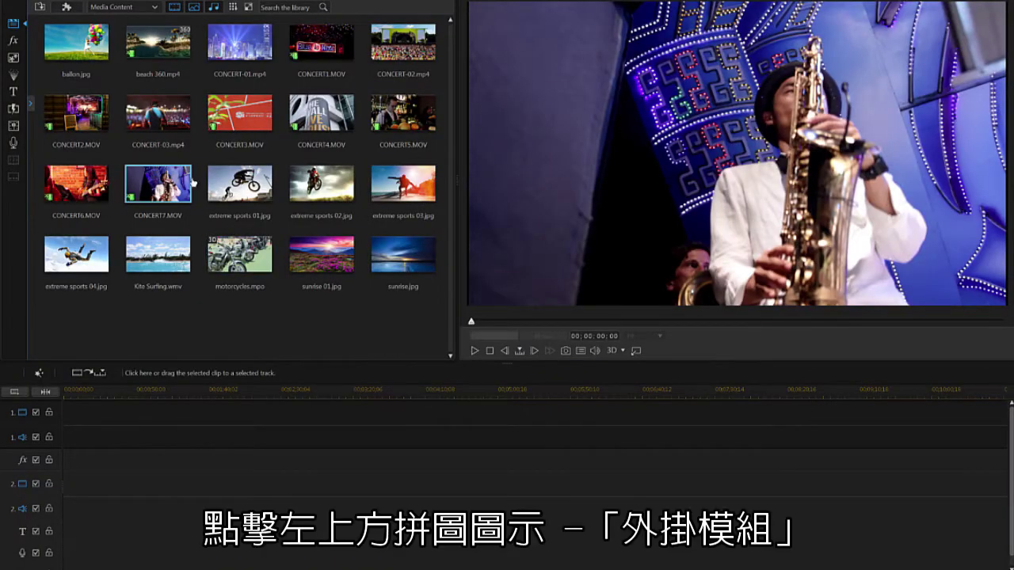
pyautogui.click(67, 7)
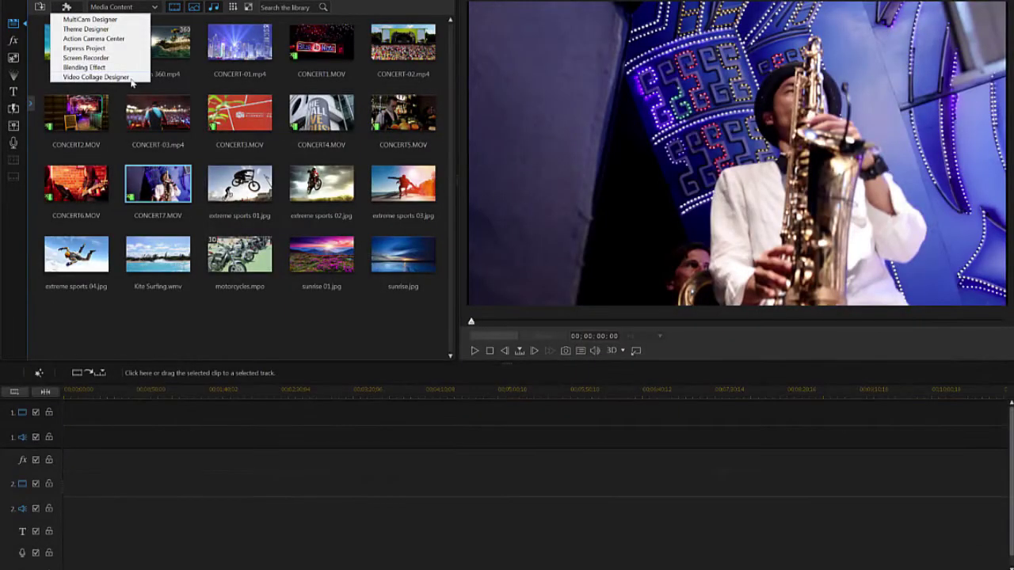
# Open the Video Collage Designer, choose the three-column layout and browse the larger-cell layouts
pyautogui.click(129, 78)
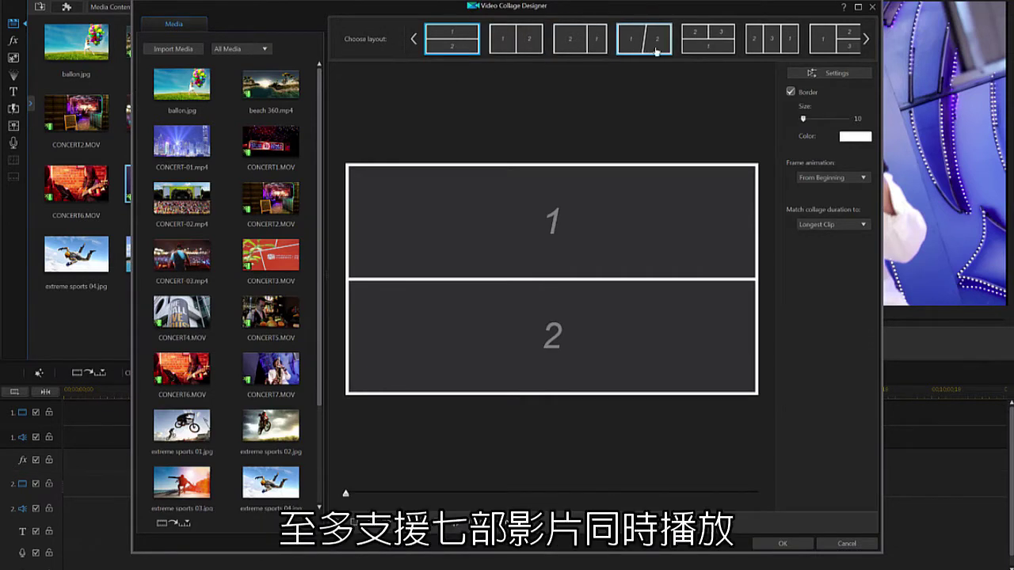
pyautogui.click(782, 48)
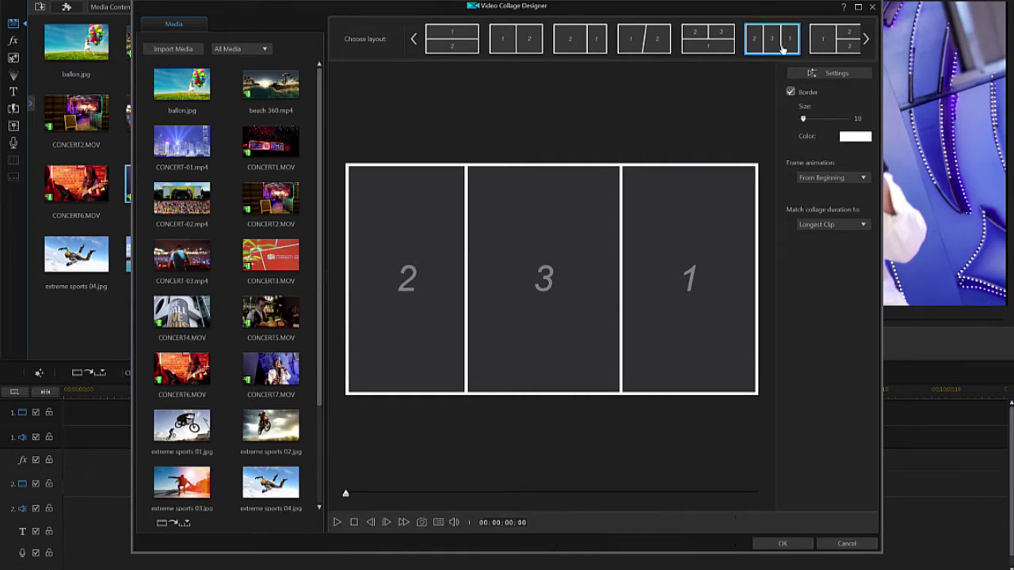
pyautogui.click(866, 39)
pyautogui.click(867, 41)
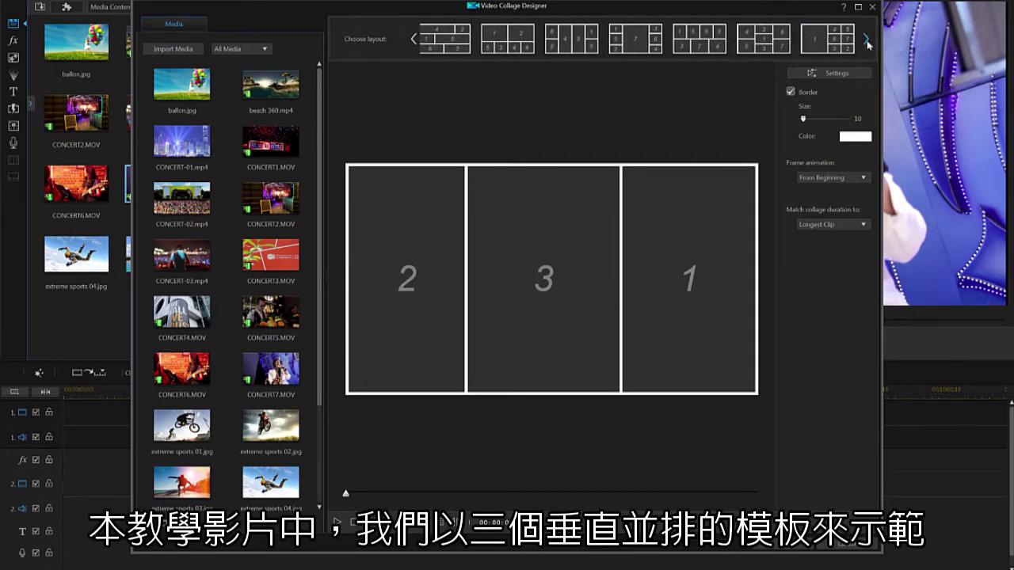
pyautogui.click(638, 47)
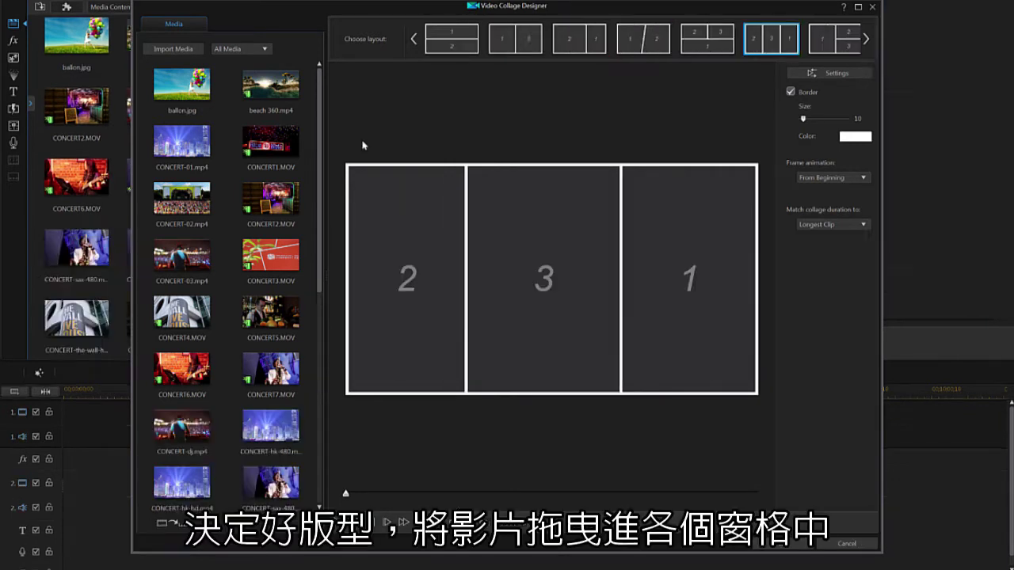
# Place the bar, bass-player and CONCERT7 saxophone clips in the left, middle and right cells
pyautogui.moveTo(287, 192); pyautogui.dragTo(400, 230)
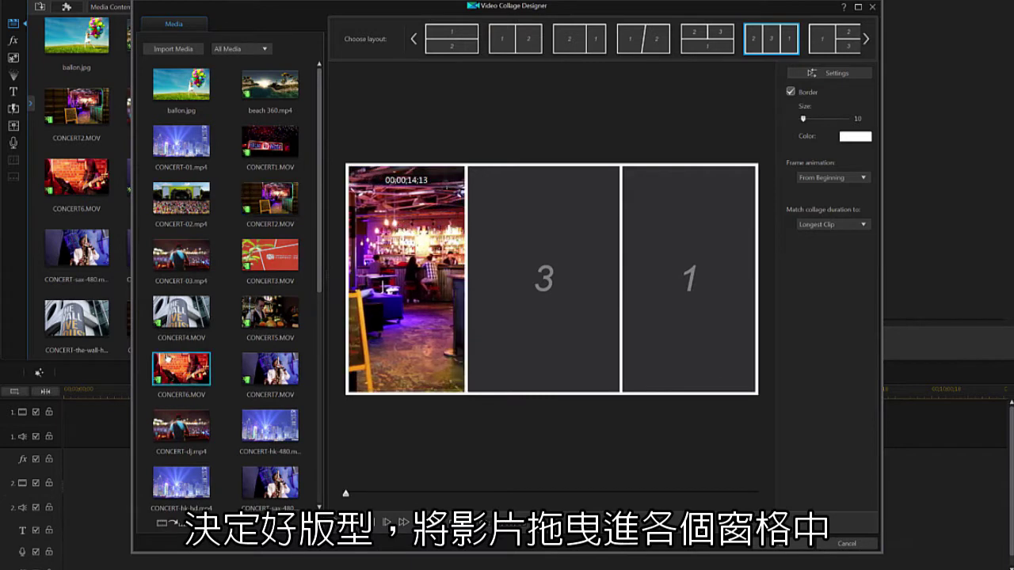
pyautogui.moveTo(181, 369); pyautogui.dragTo(520, 326)
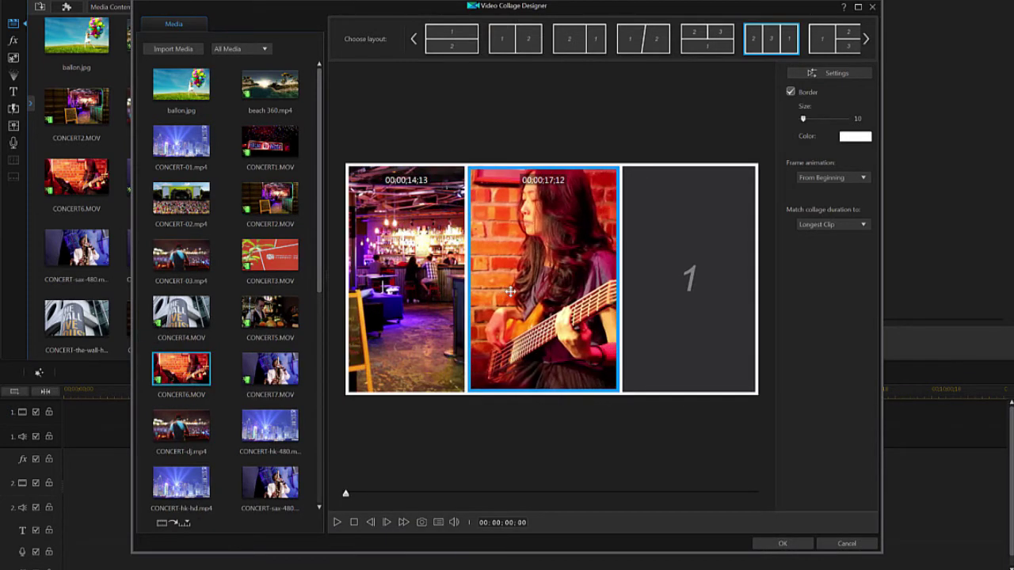
pyautogui.moveTo(270, 369); pyautogui.dragTo(641, 312)
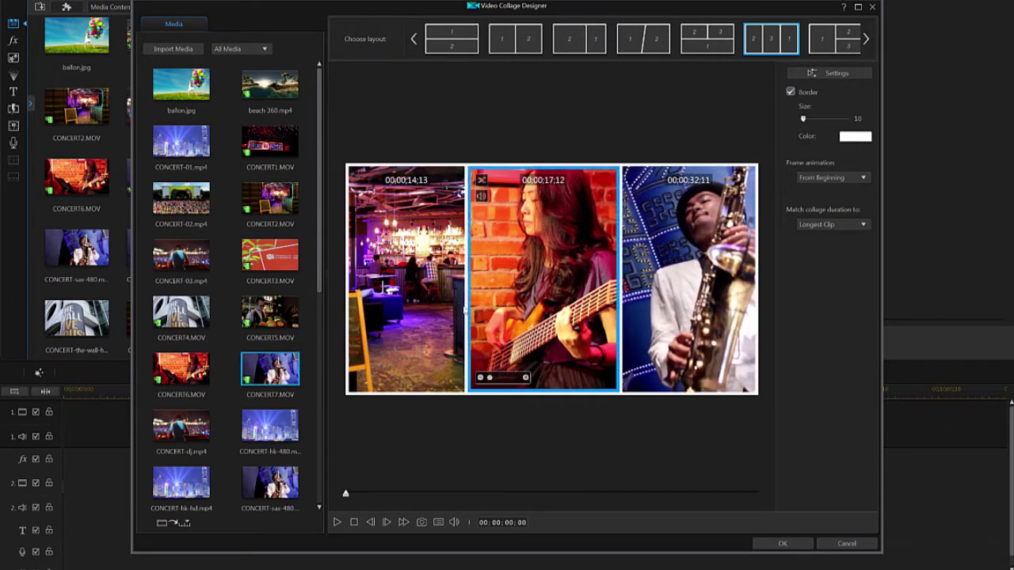
# Widen the left and middle collage cells, then select each cell in turn
pyautogui.moveTo(465, 307); pyautogui.dragTo(480, 309)
pyautogui.click(501, 311)
pyautogui.moveTo(617, 324); pyautogui.dragTo(638, 325)
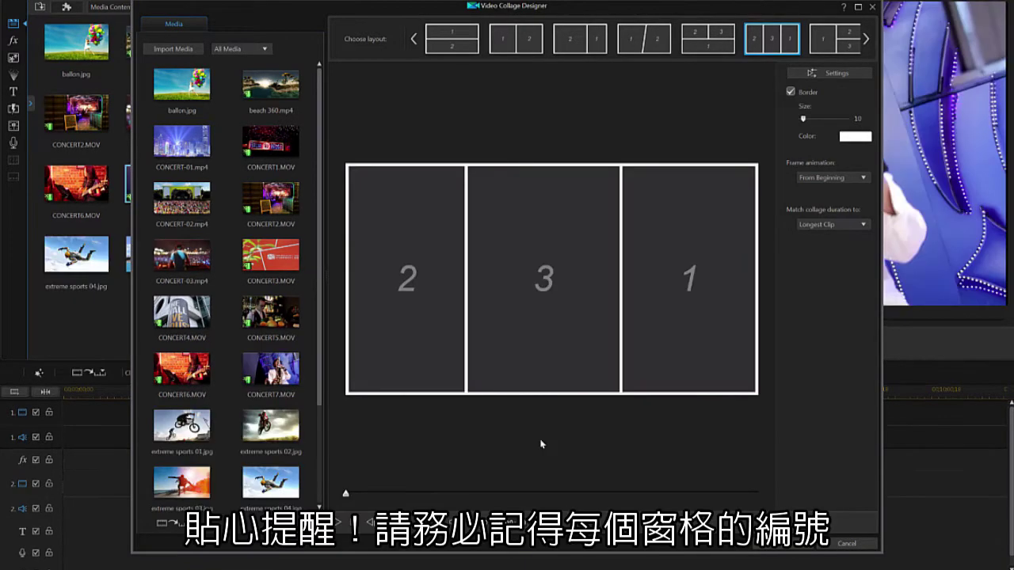
pyautogui.click(714, 274)
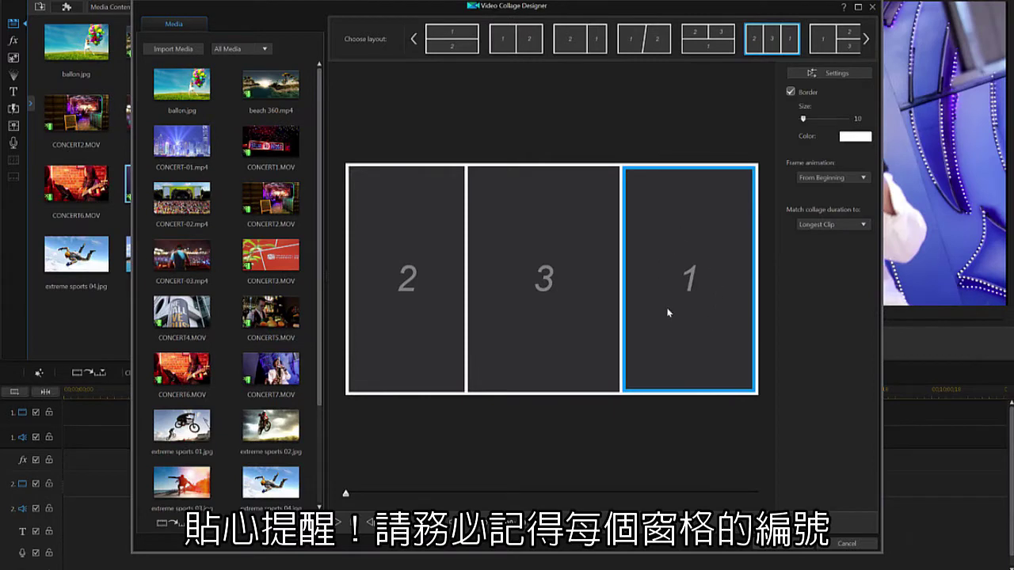
pyautogui.click(435, 409)
pyautogui.click(389, 209)
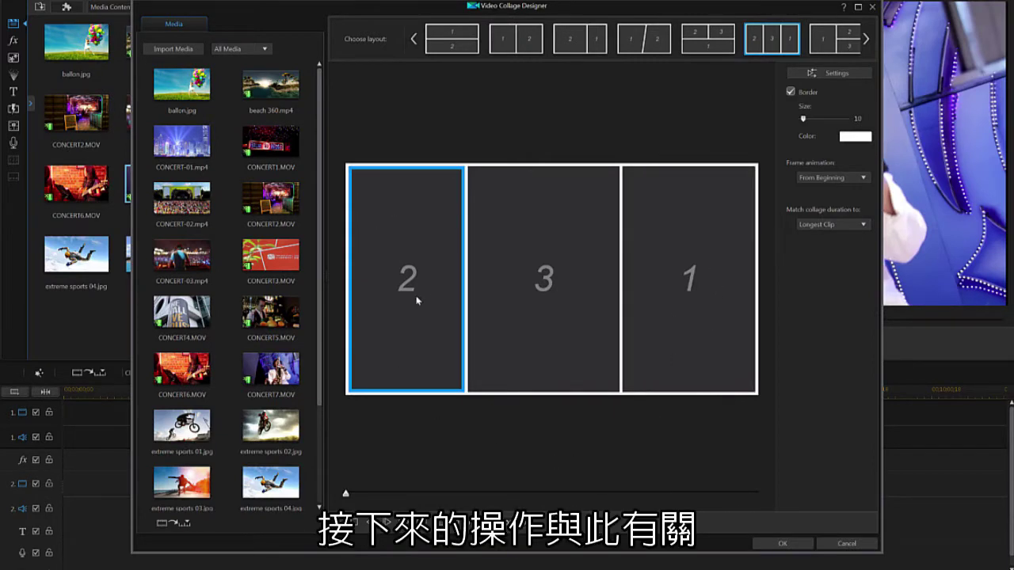
pyautogui.click(552, 333)
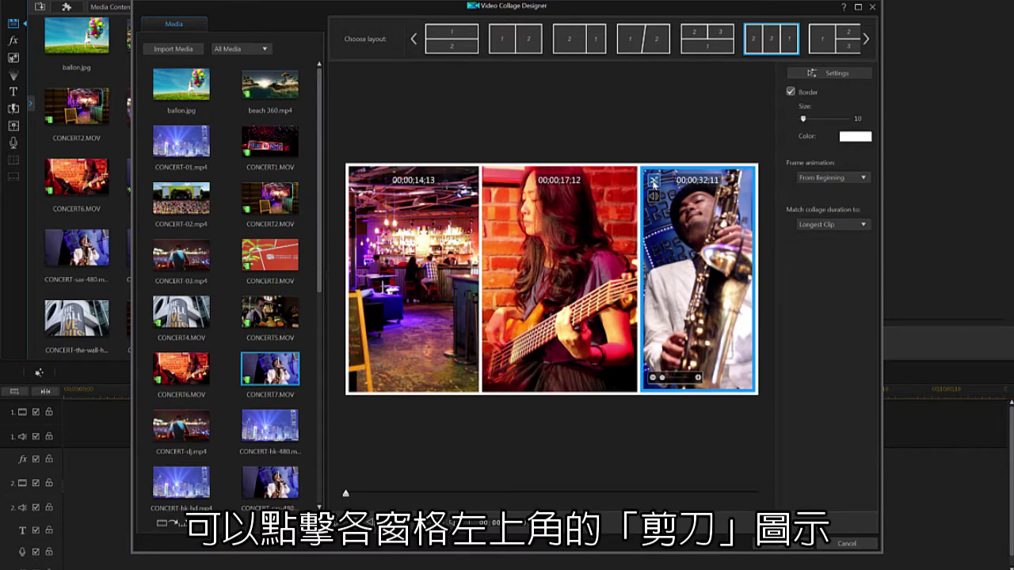
# Trim the saxophone clip to run from 00;00;10;07 to 00;00;16;04 (05;27 long)
pyautogui.click(653, 183)
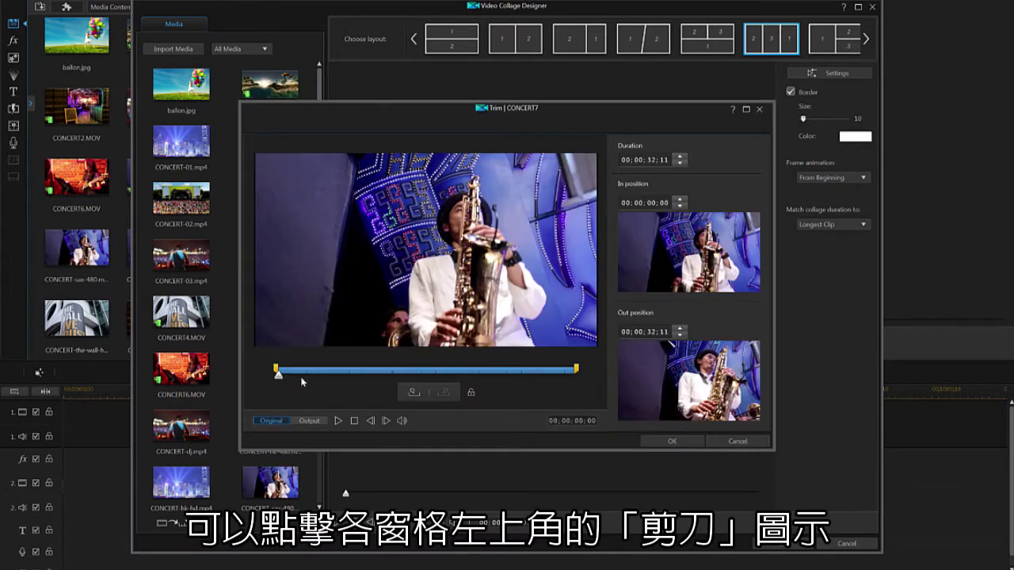
pyautogui.moveTo(278, 372); pyautogui.dragTo(367, 386)
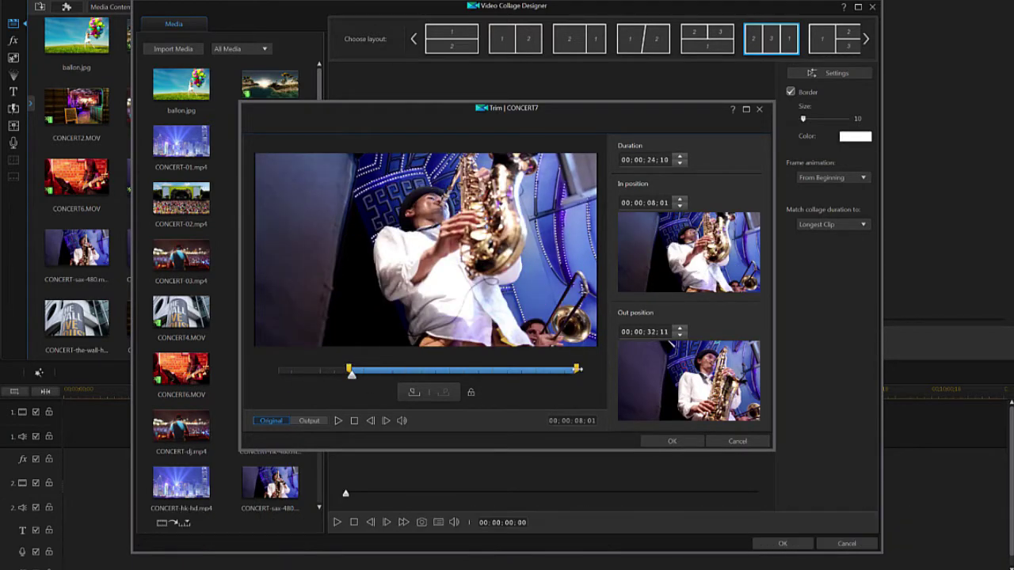
pyautogui.moveTo(576, 369); pyautogui.dragTo(397, 363)
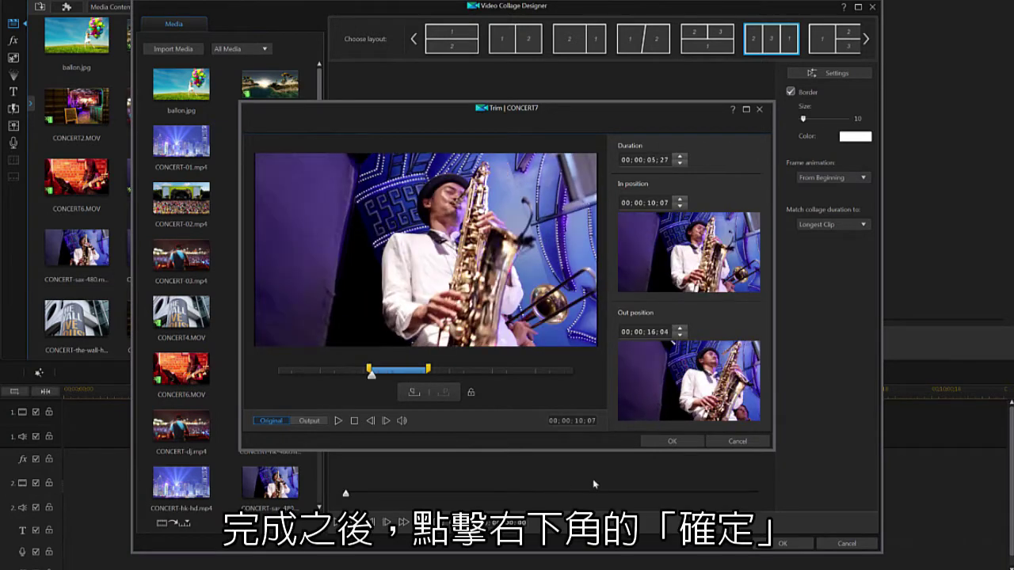
pyautogui.click(668, 445)
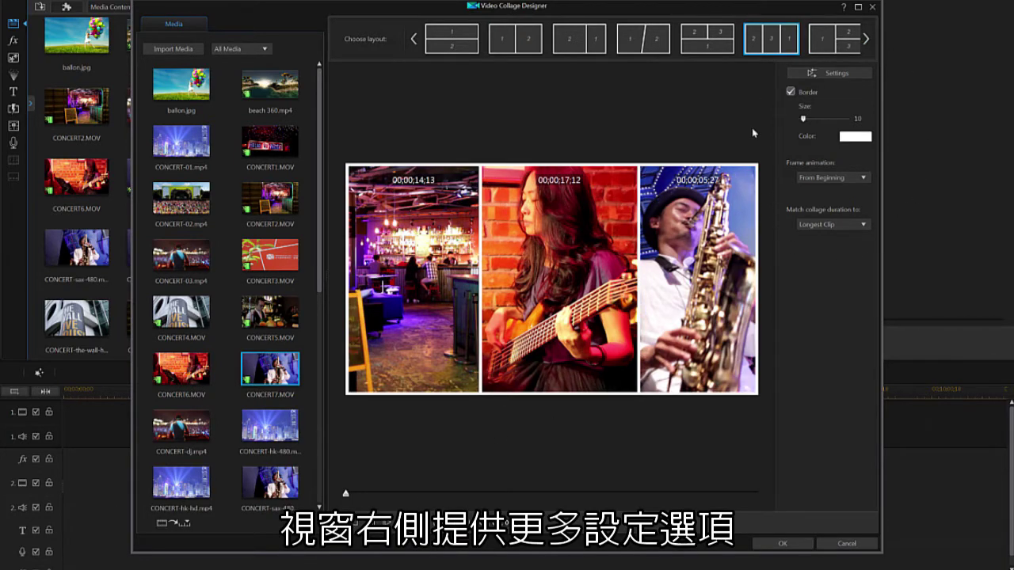
# Check the collage playback settings, then toggle the collage border off and back on
pyautogui.click(860, 76)
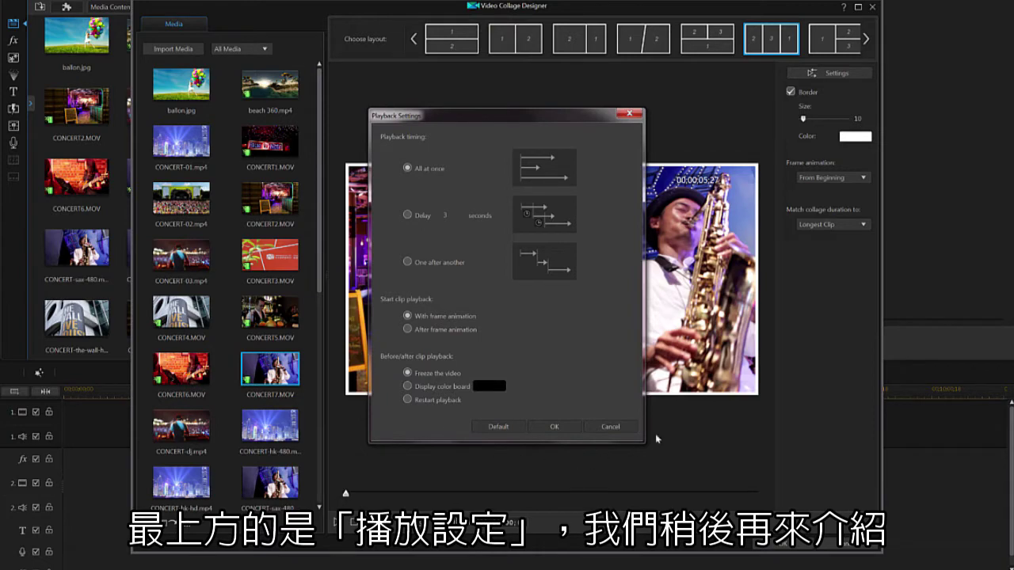
pyautogui.press('Escape')
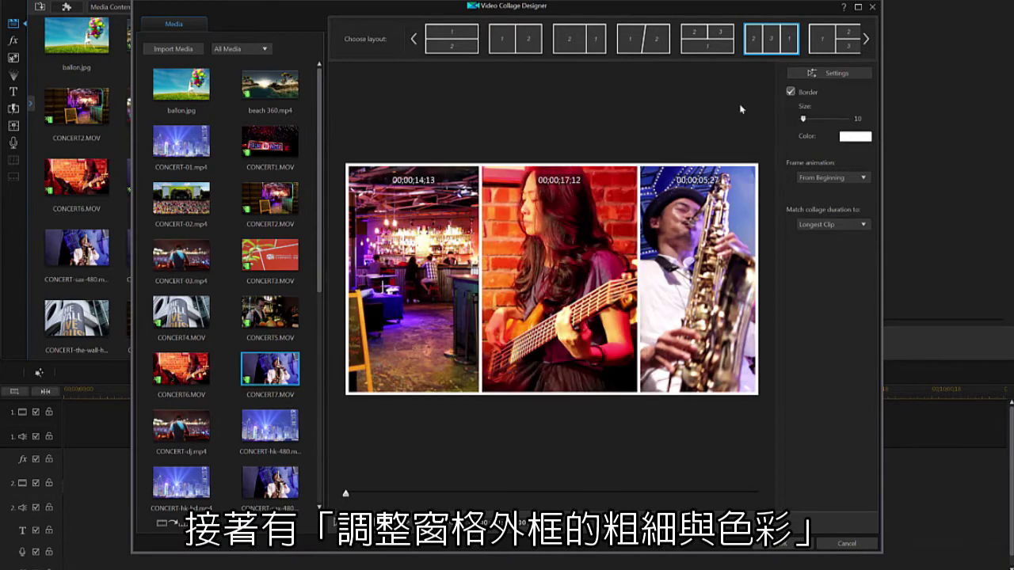
pyautogui.click(790, 92)
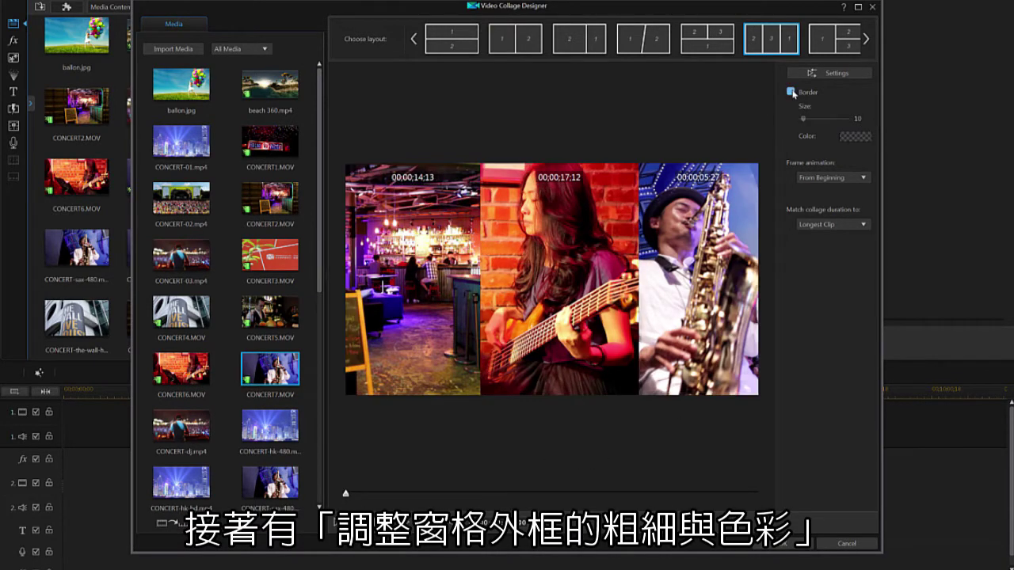
pyautogui.click(790, 92)
# Make the collage border orange and set its size to 4
pyautogui.moveTo(809, 124); pyautogui.dragTo(836, 127)
pyautogui.click(855, 138)
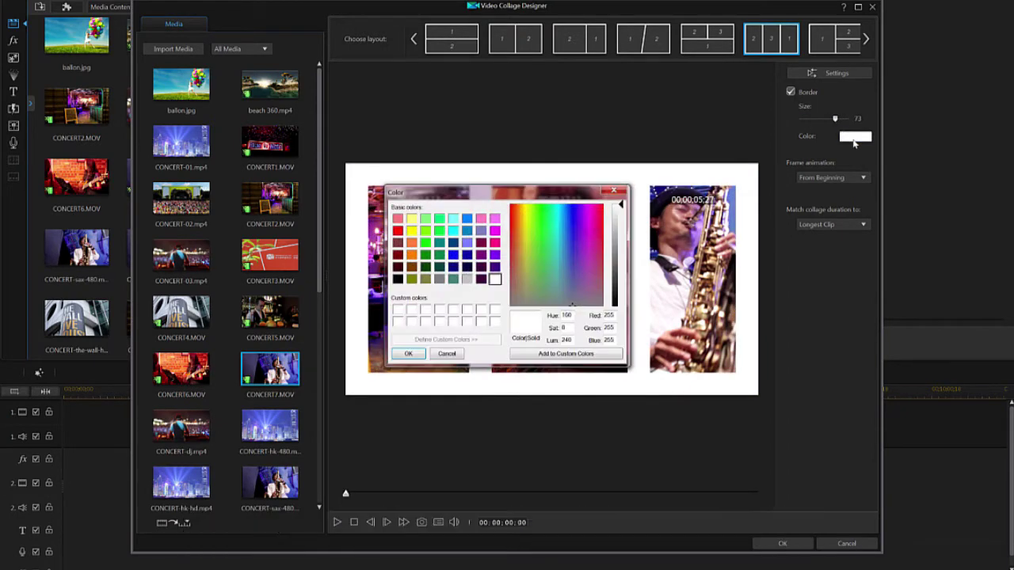
pyautogui.click(412, 243)
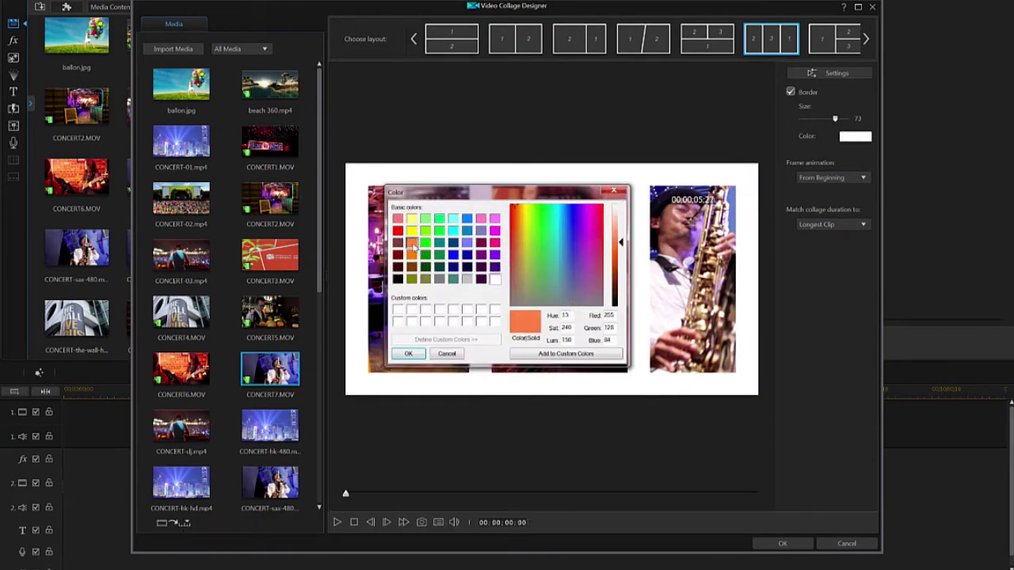
pyautogui.click(408, 354)
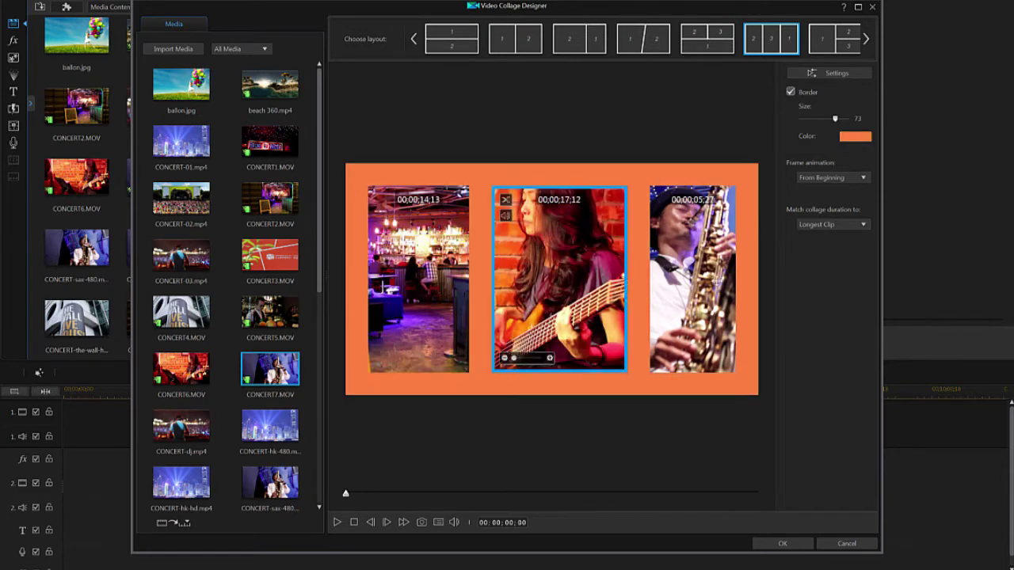
pyautogui.moveTo(822, 119); pyautogui.dragTo(800, 119)
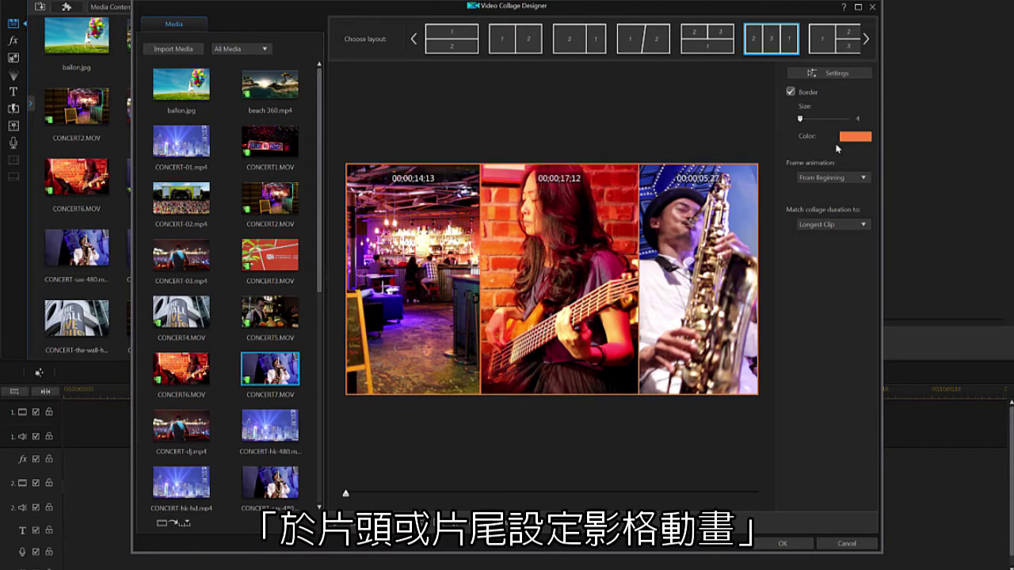
pyautogui.click(854, 178)
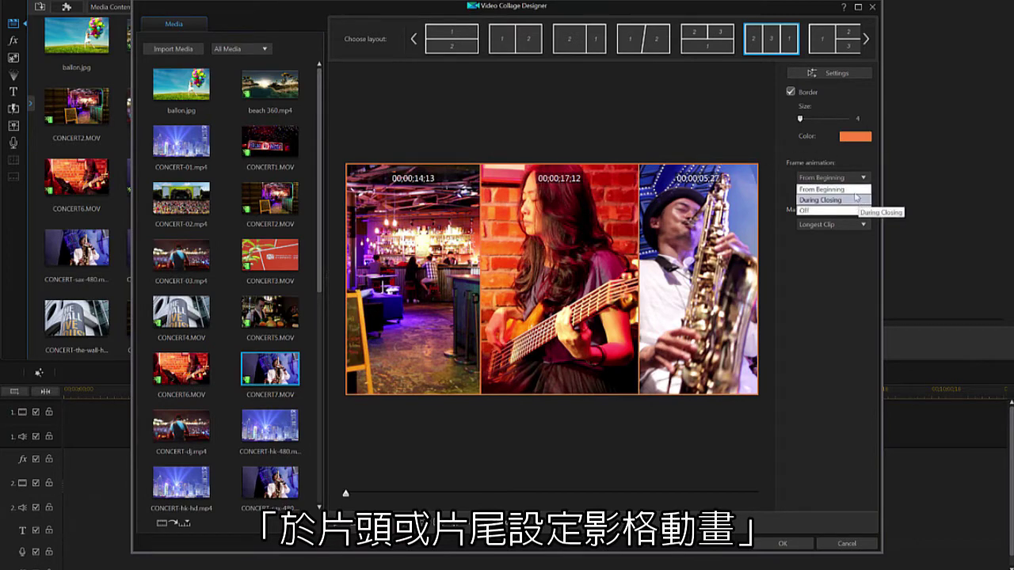
pyautogui.press('Escape')
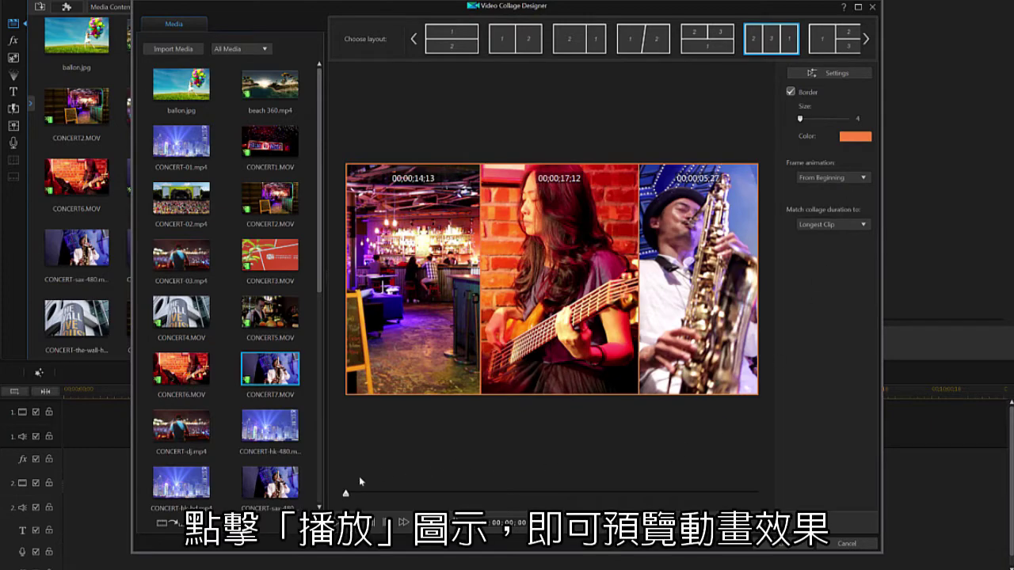
pyautogui.click(337, 522)
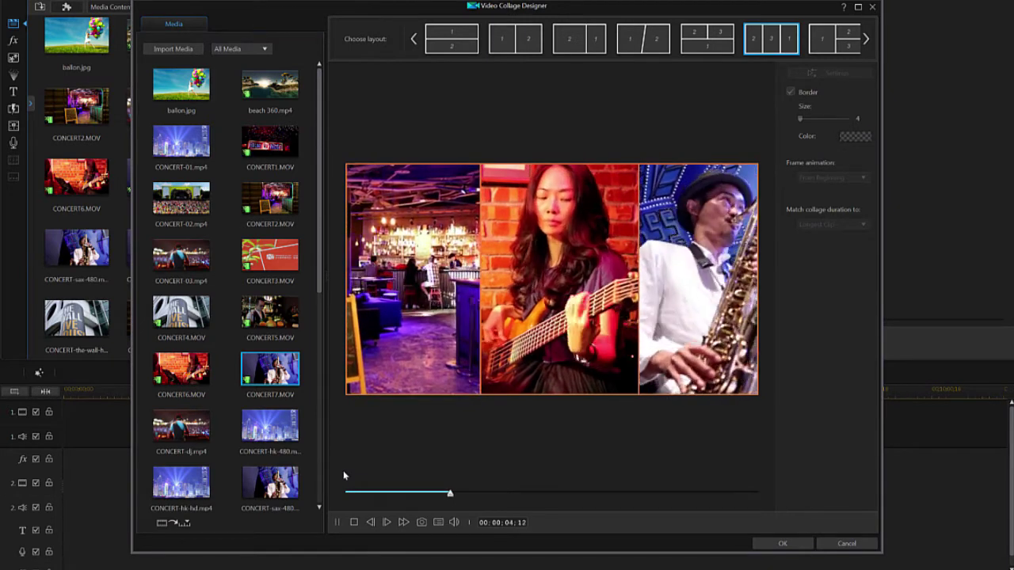
pyautogui.click(353, 522)
pyautogui.click(838, 178)
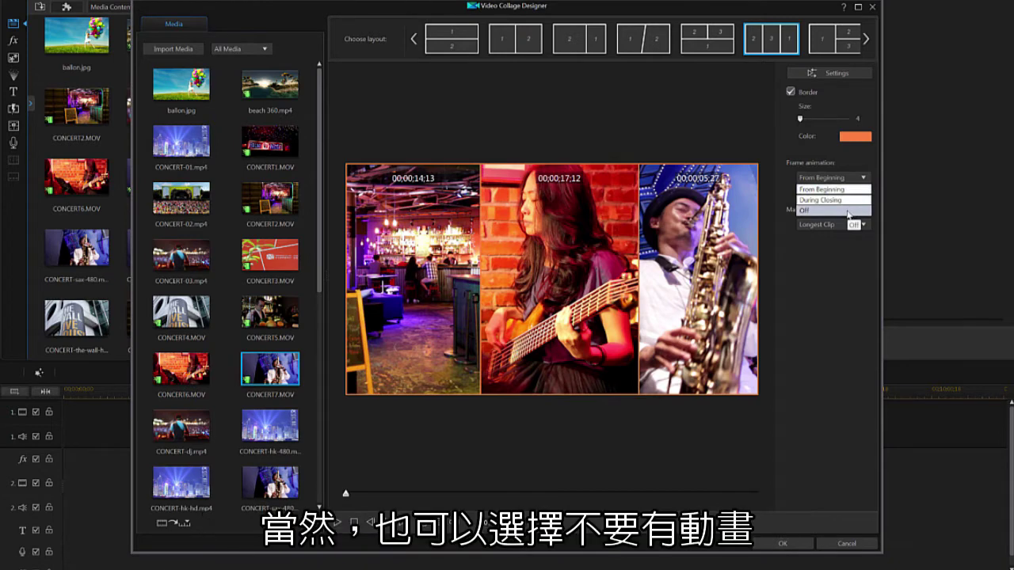
pyautogui.click(849, 211)
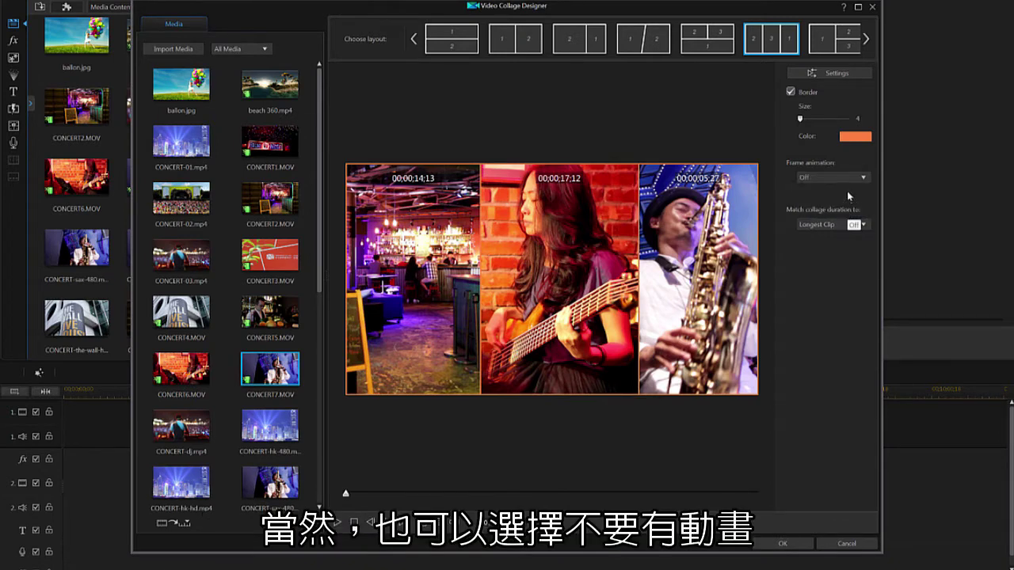
pyautogui.press('space')
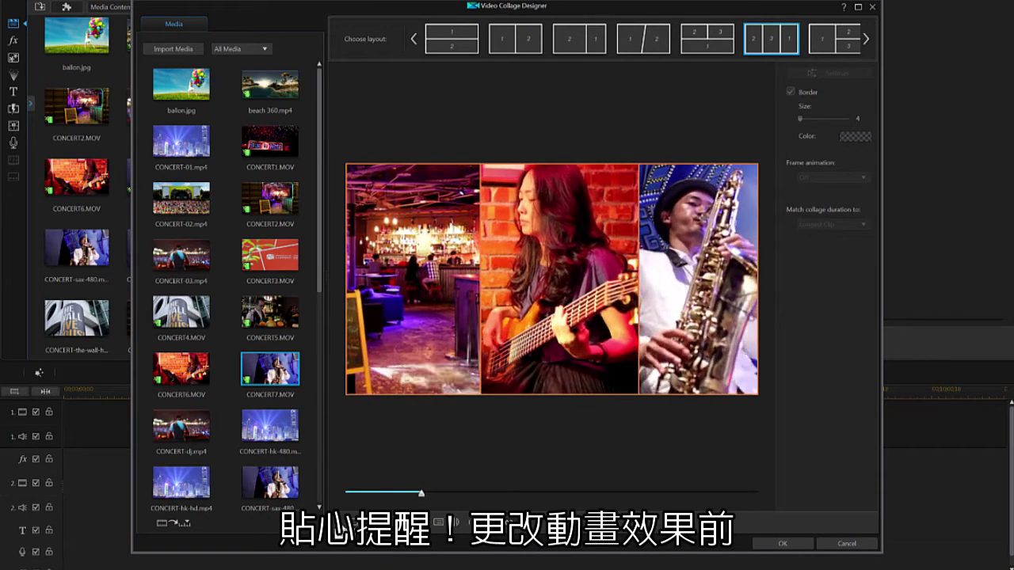
pyautogui.press('space')
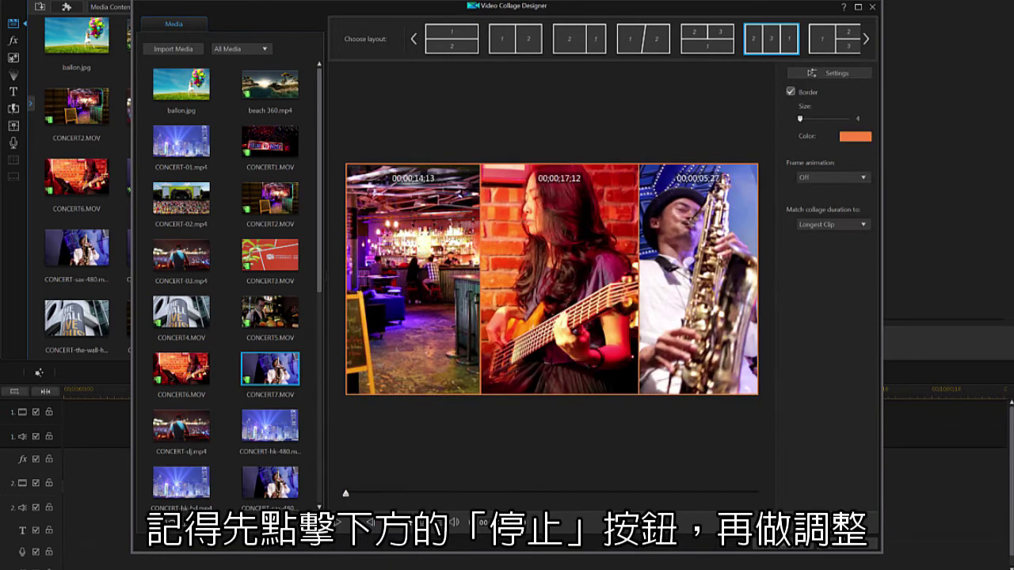
pyautogui.click(859, 177)
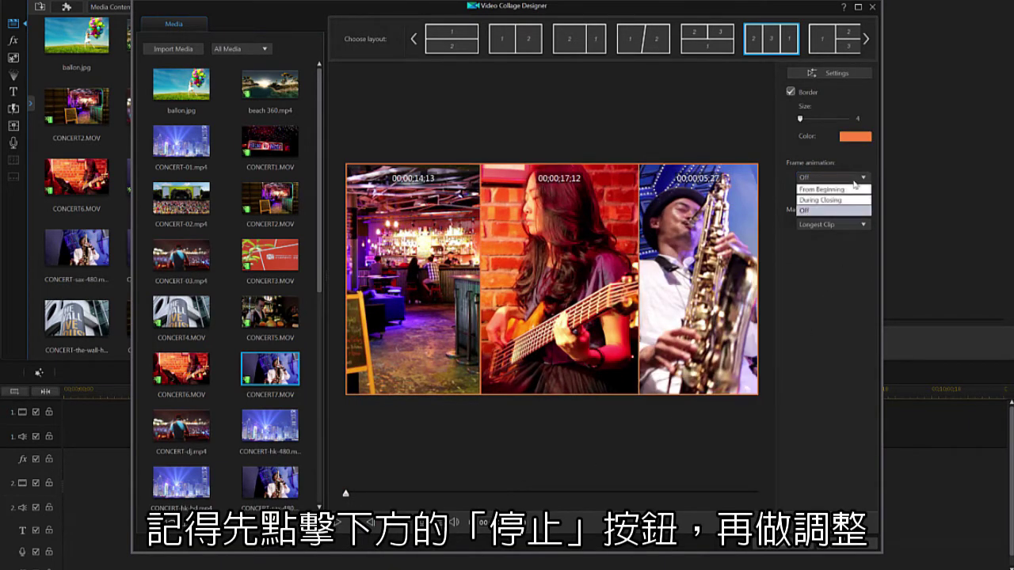
pyautogui.click(859, 191)
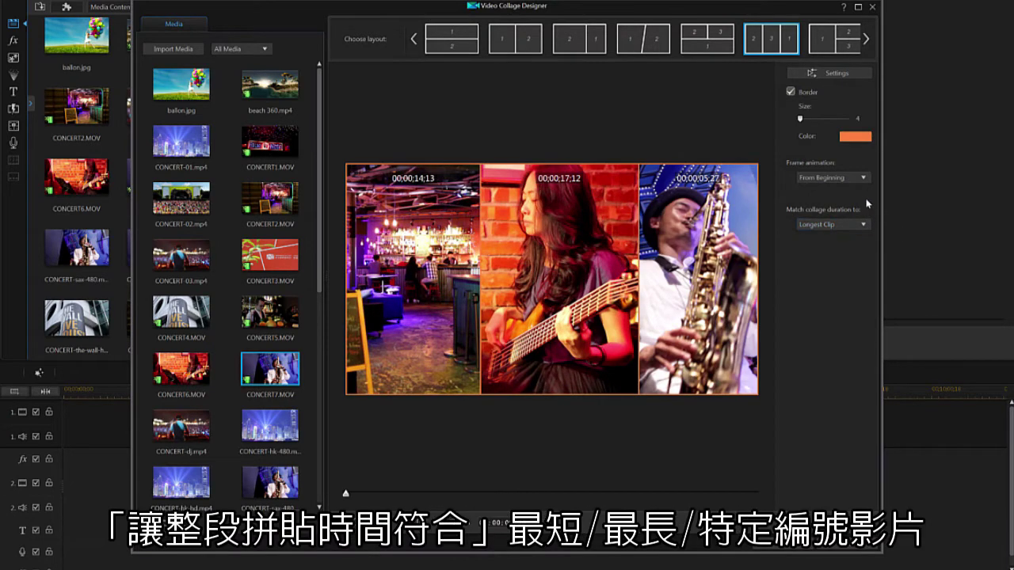
# Keep Match collage duration at Longest Clip and bring up the playback settings
pyautogui.click(856, 224)
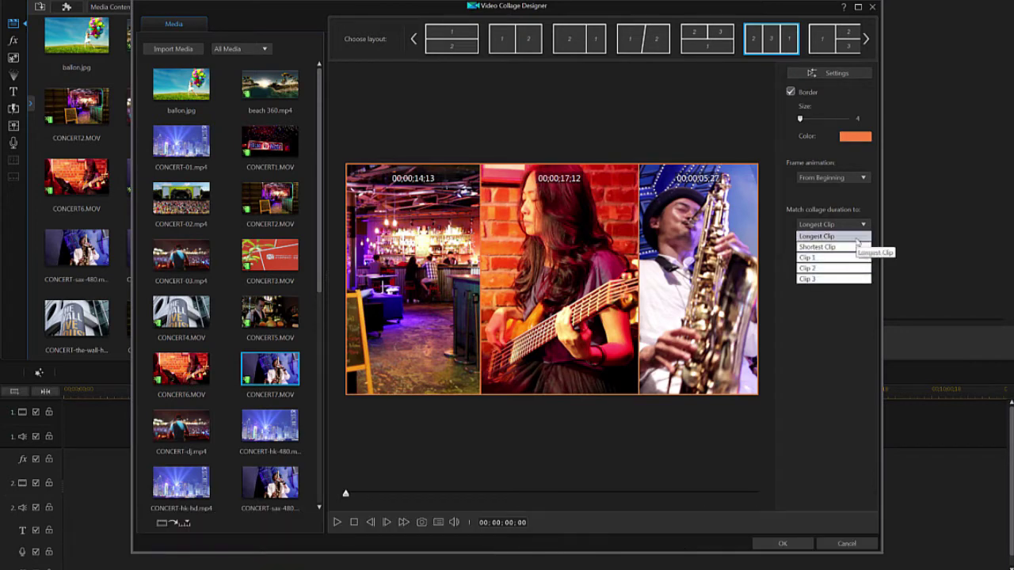
pyautogui.click(852, 236)
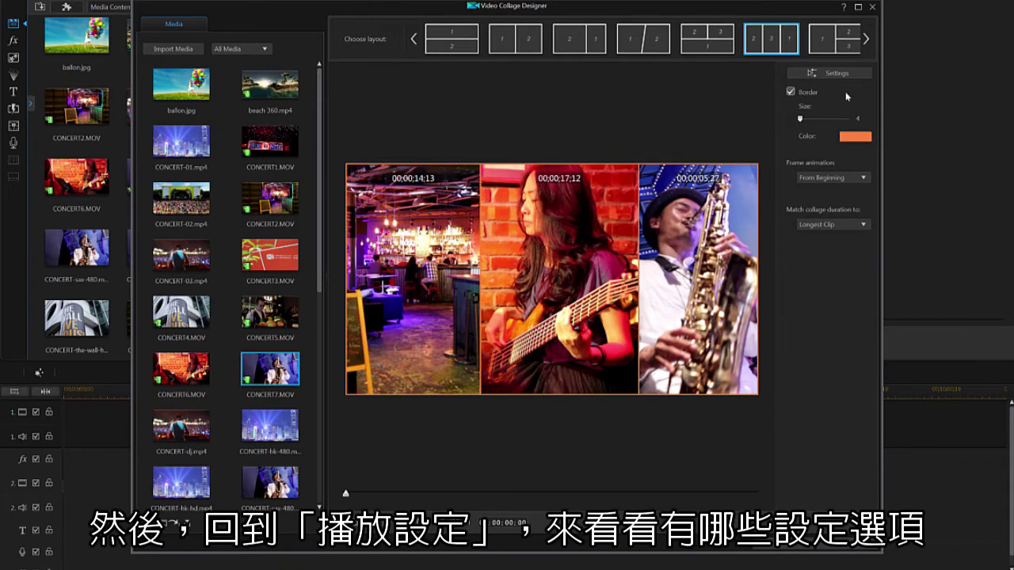
pyautogui.click(860, 76)
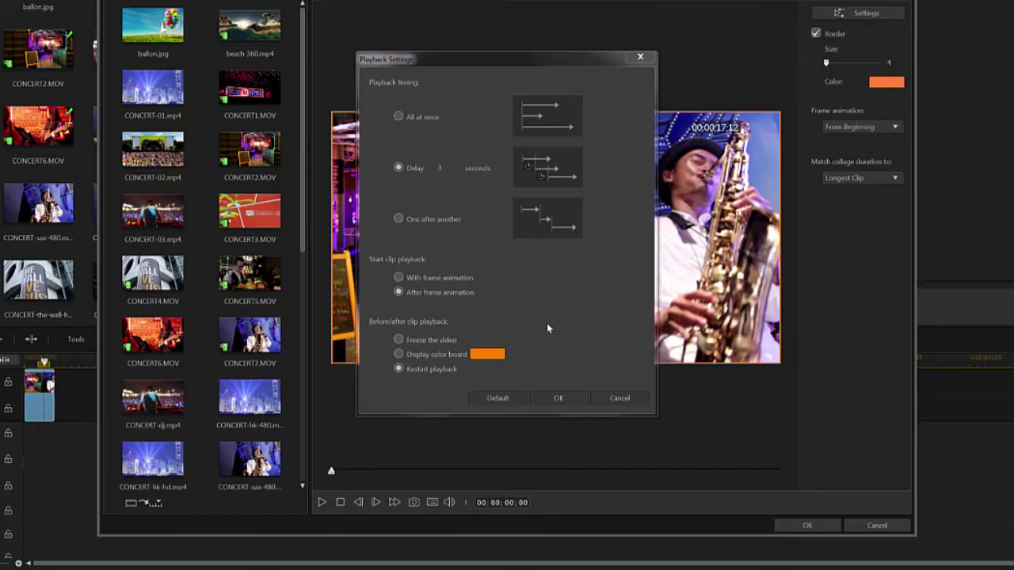
# Apply the 3-second delay, after-frame-animation, restart-playback settings and add the collage to the timeline
pyautogui.click(558, 398)
pyautogui.click(785, 527)
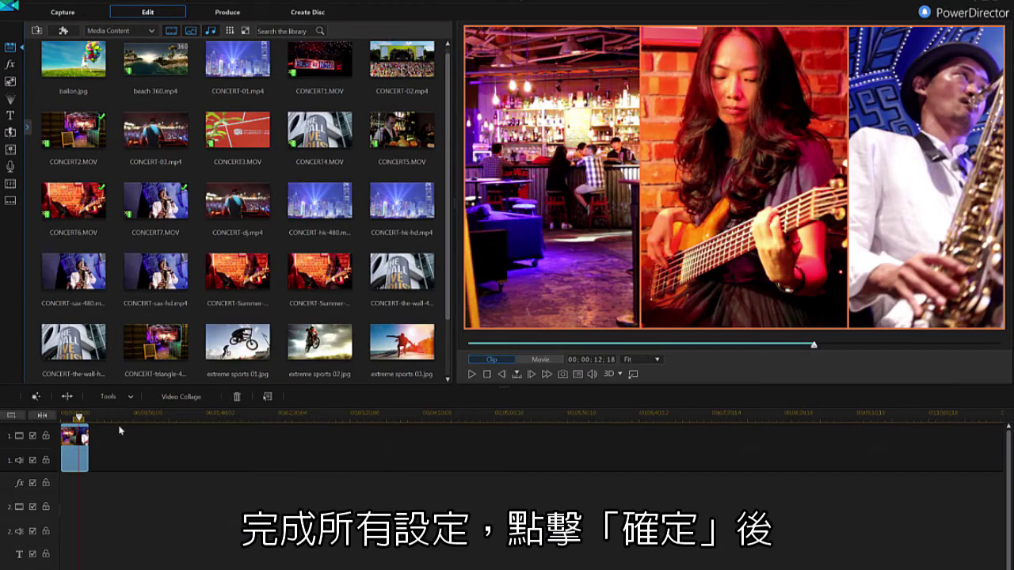